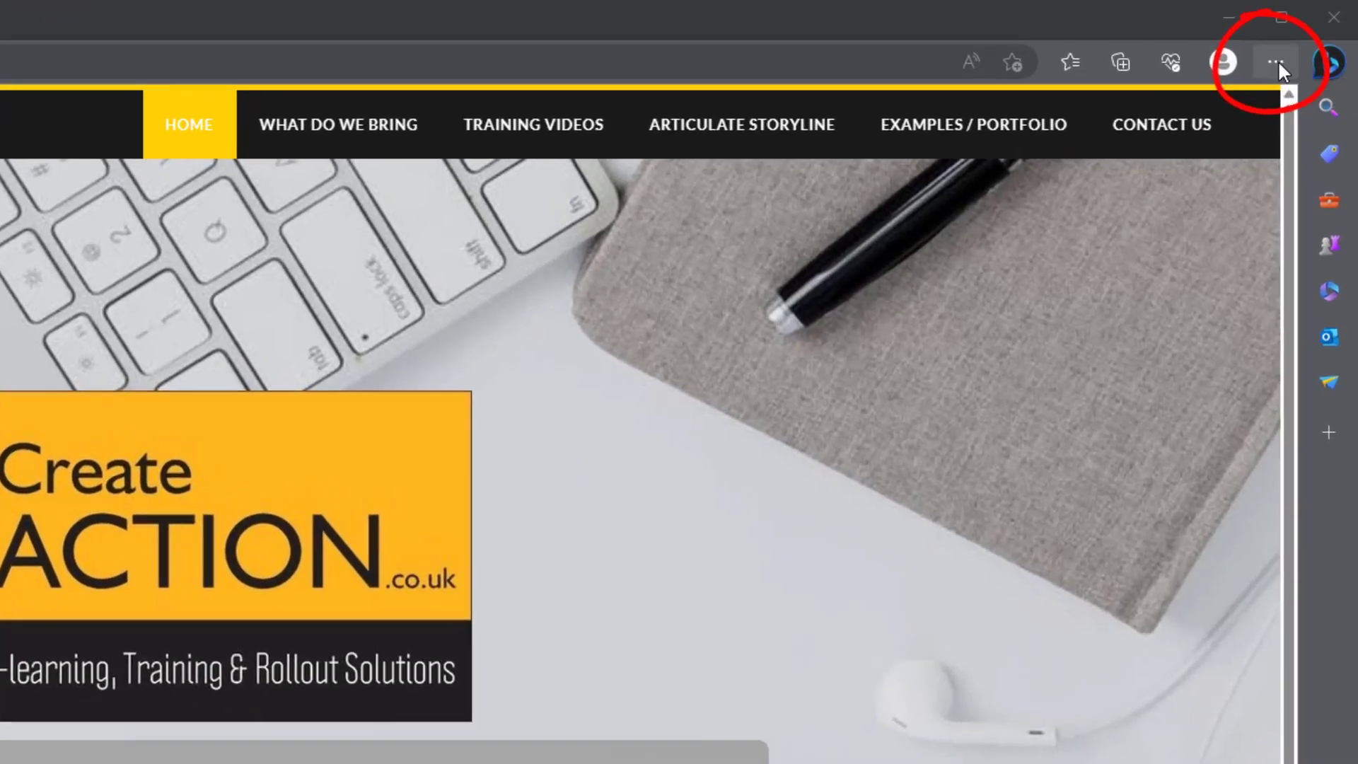
Step: Open Settings and go to Privacy, search, and services > Address bar and search
left_click(1277, 63)
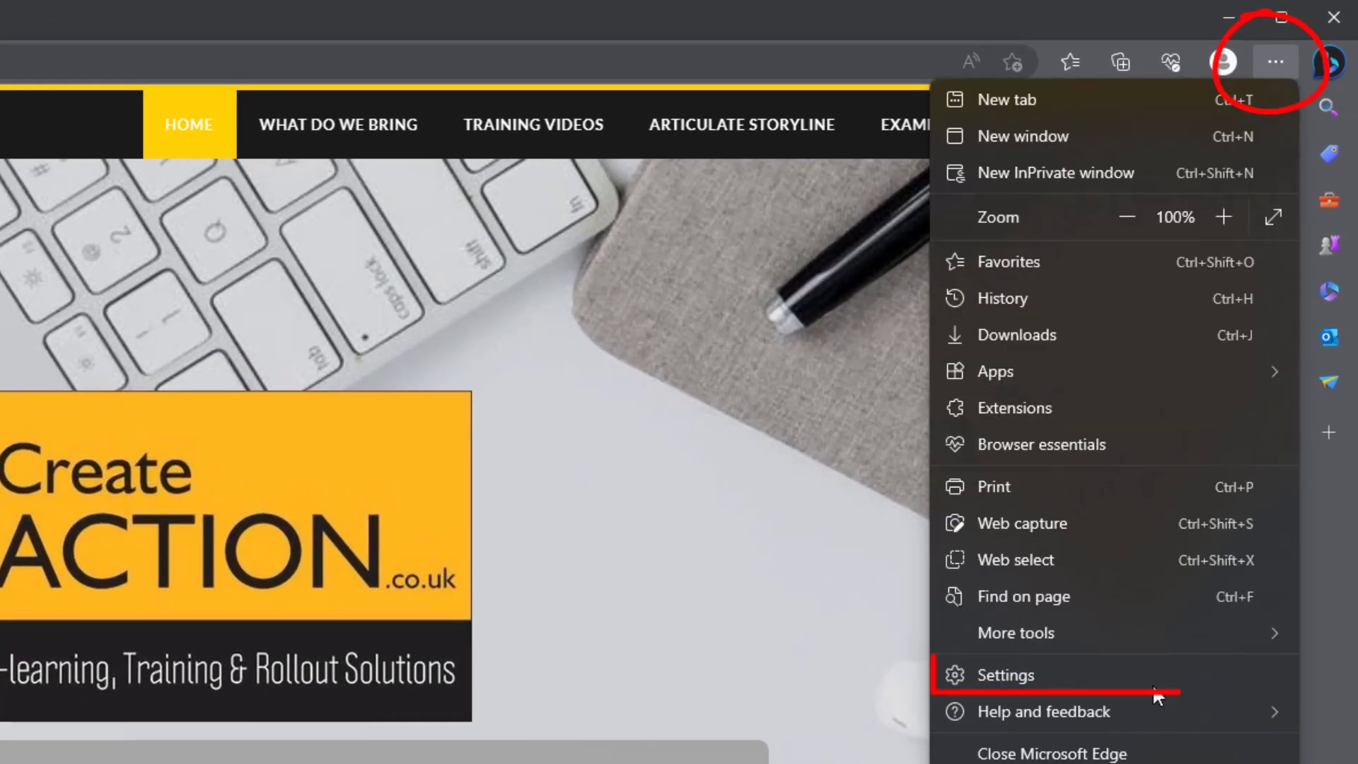
left_click(1024, 685)
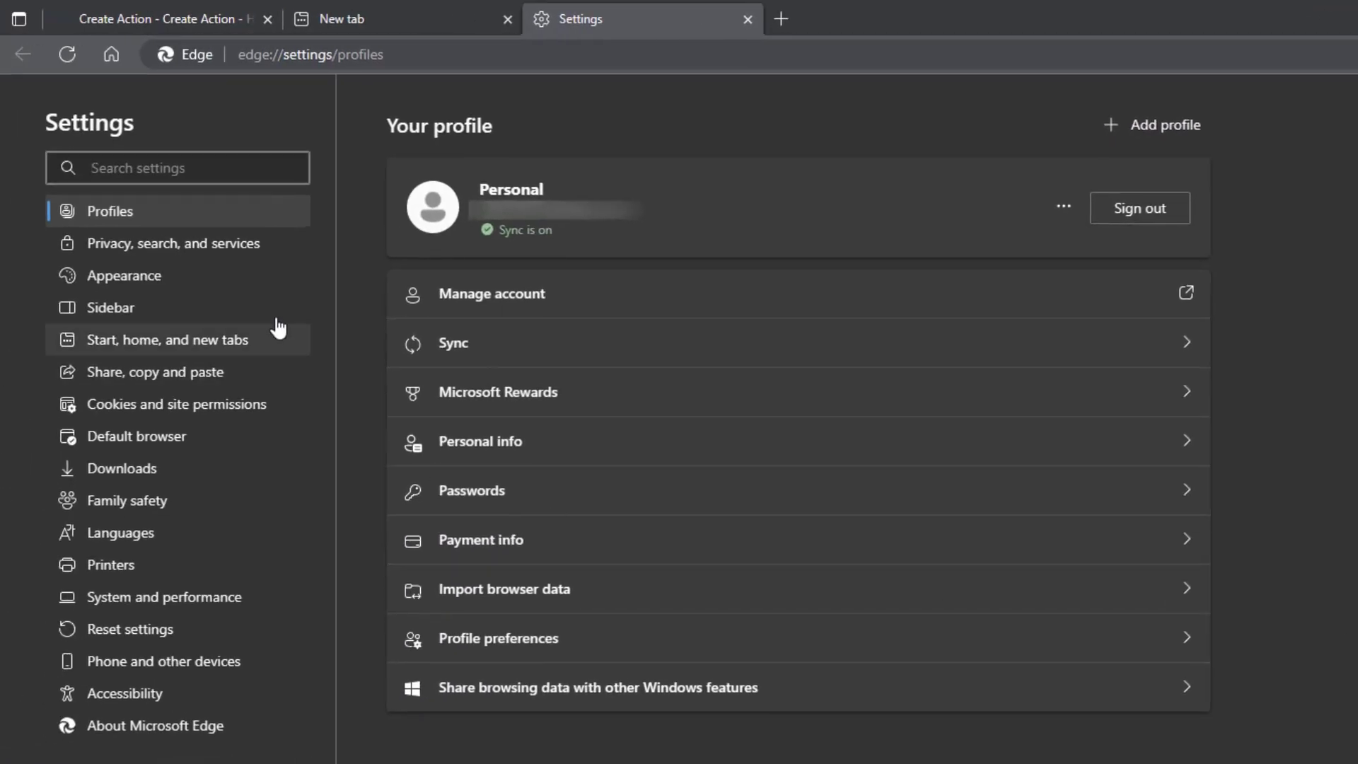
left_click(278, 258)
scroll(1034, 467, "down", 10)
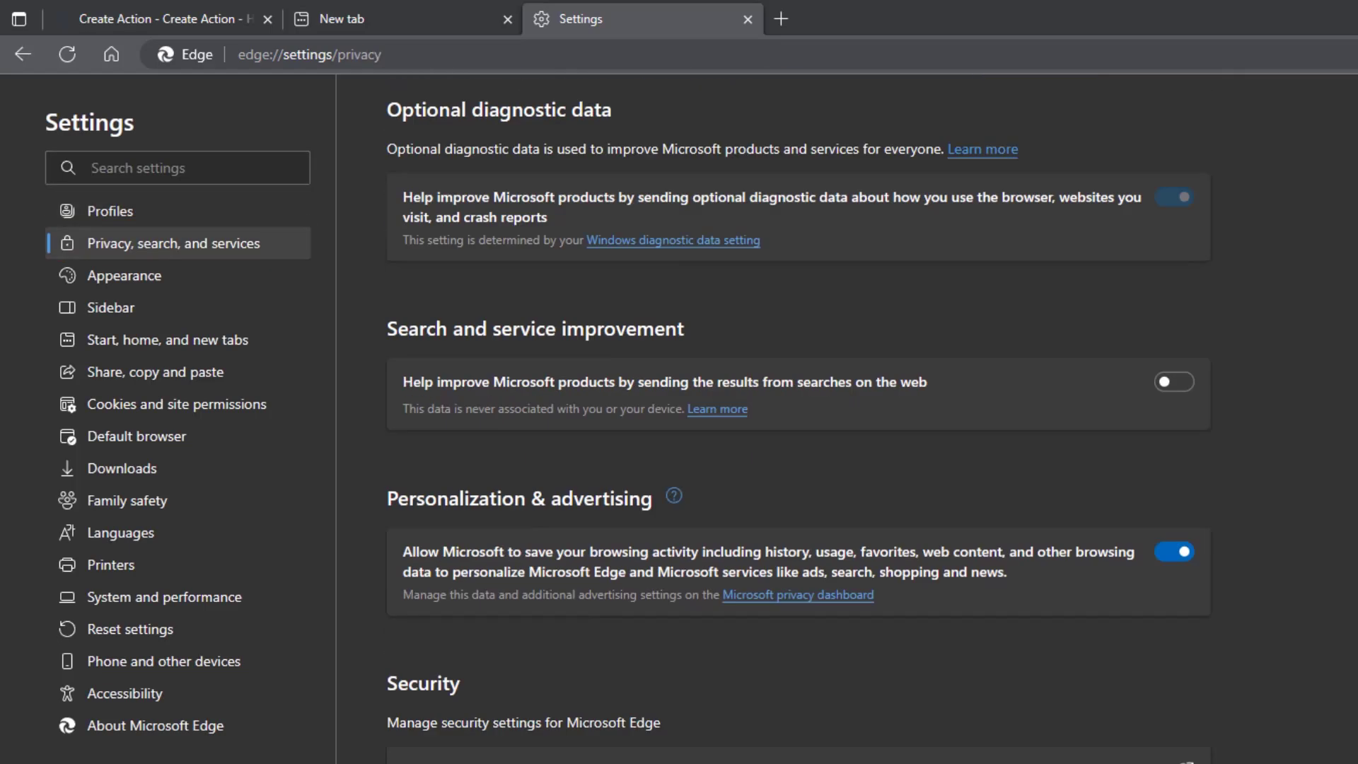
scroll(1035, 467, "down", 5)
scroll(1034, 466, "down", 2)
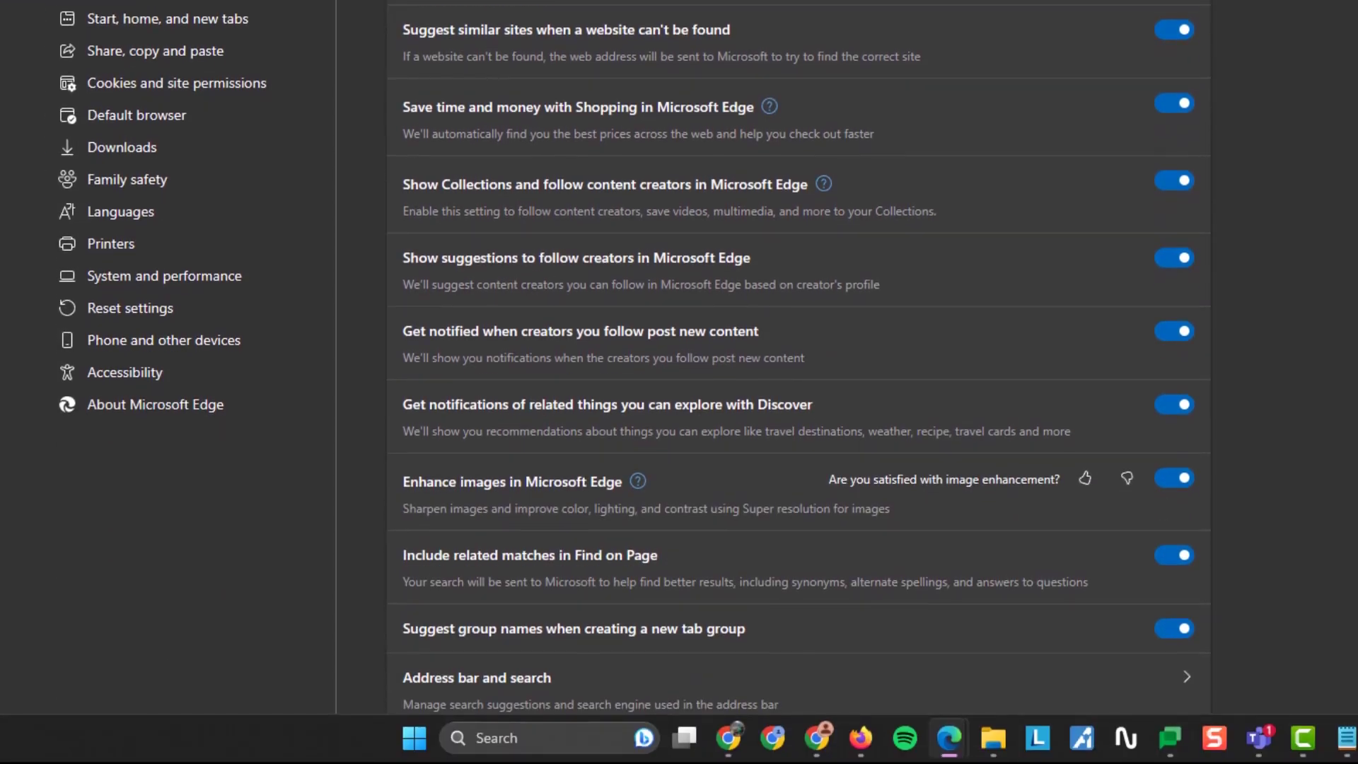
left_click(593, 699)
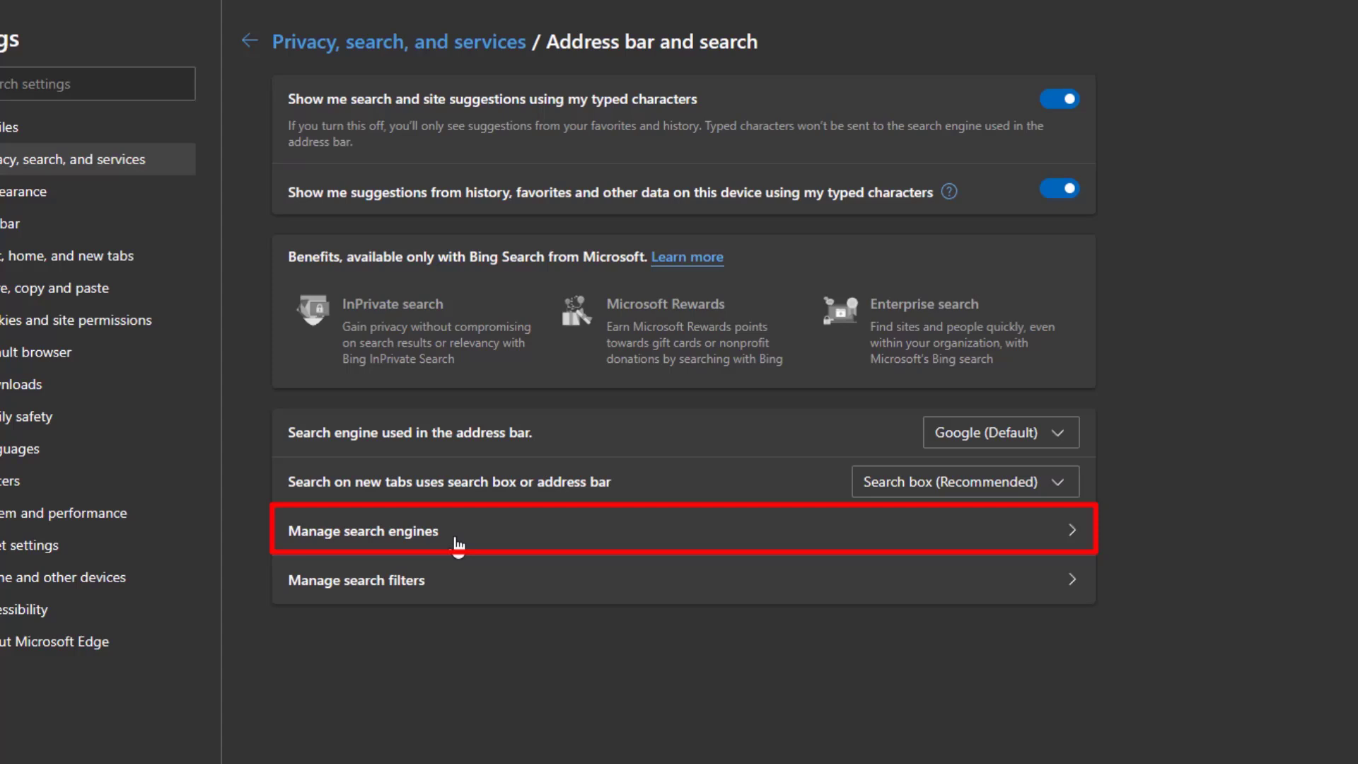
Step: Open Manage search engines to list all address-bar search engines
left_click(456, 544)
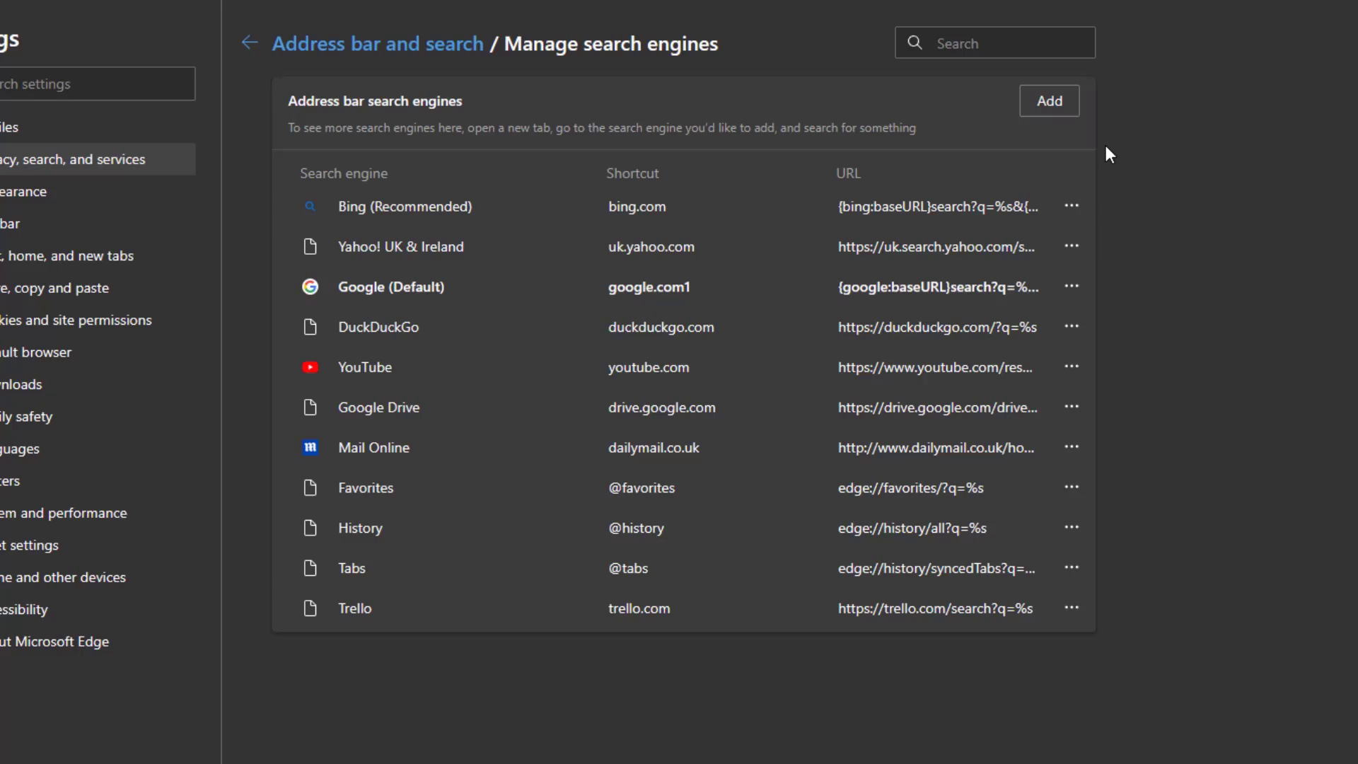
Step: Start a new search engine named Google with shortcut google.com
left_click(1075, 116)
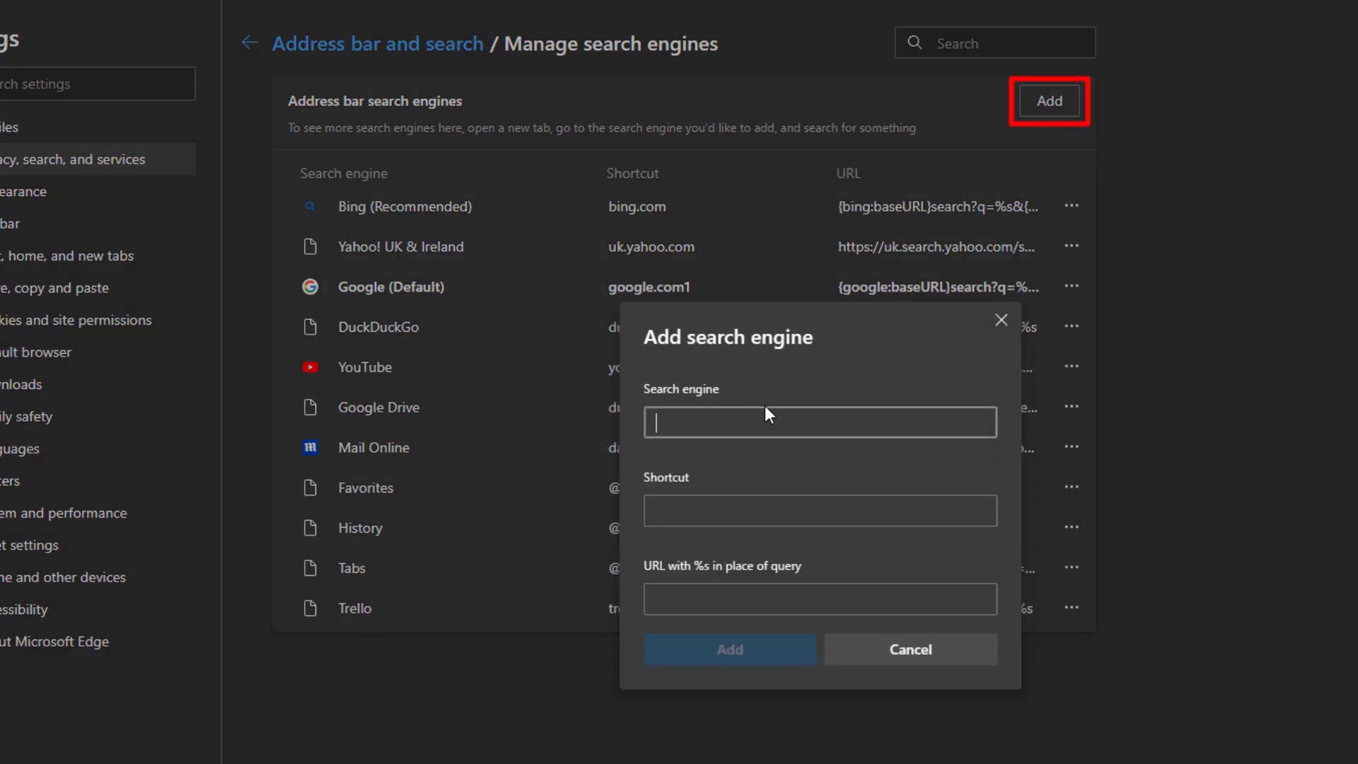
type("Google")
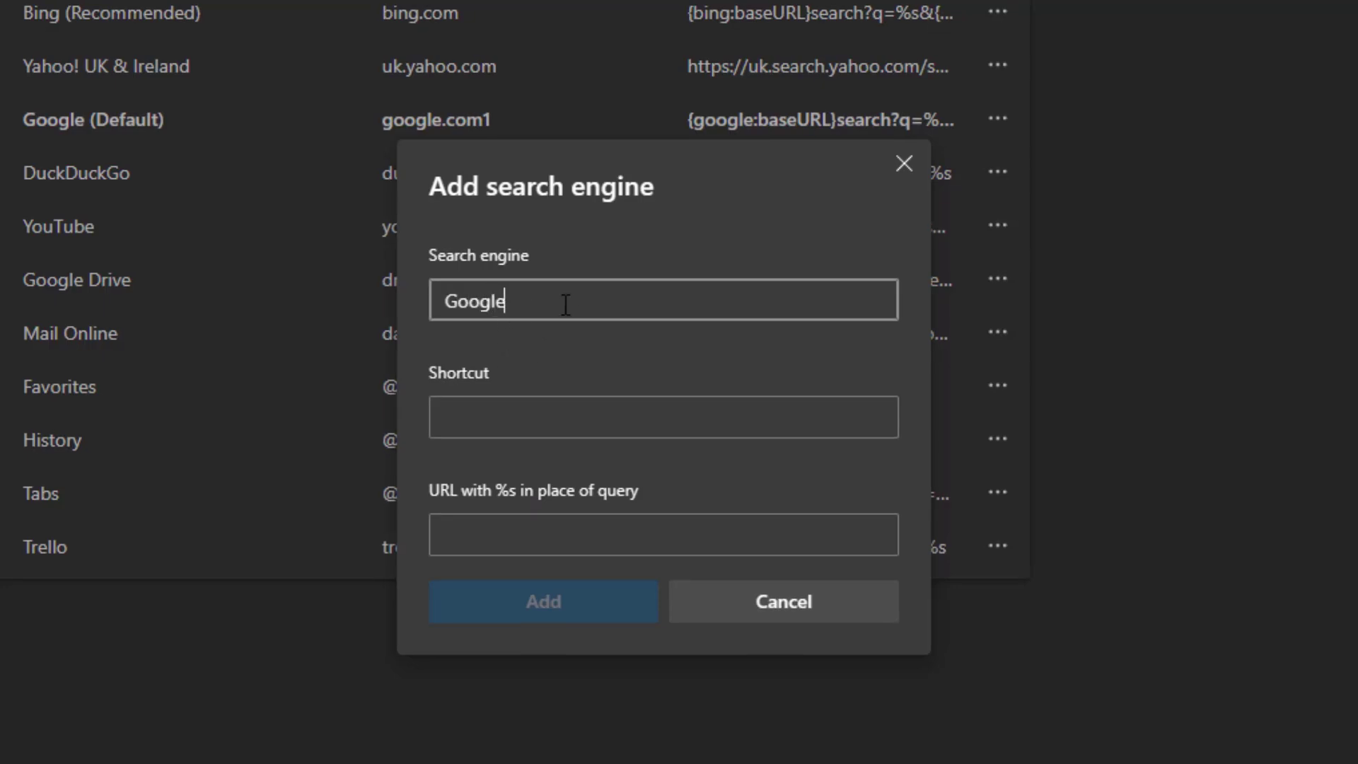
double_click(613, 309)
left_click(521, 300)
left_click(487, 422)
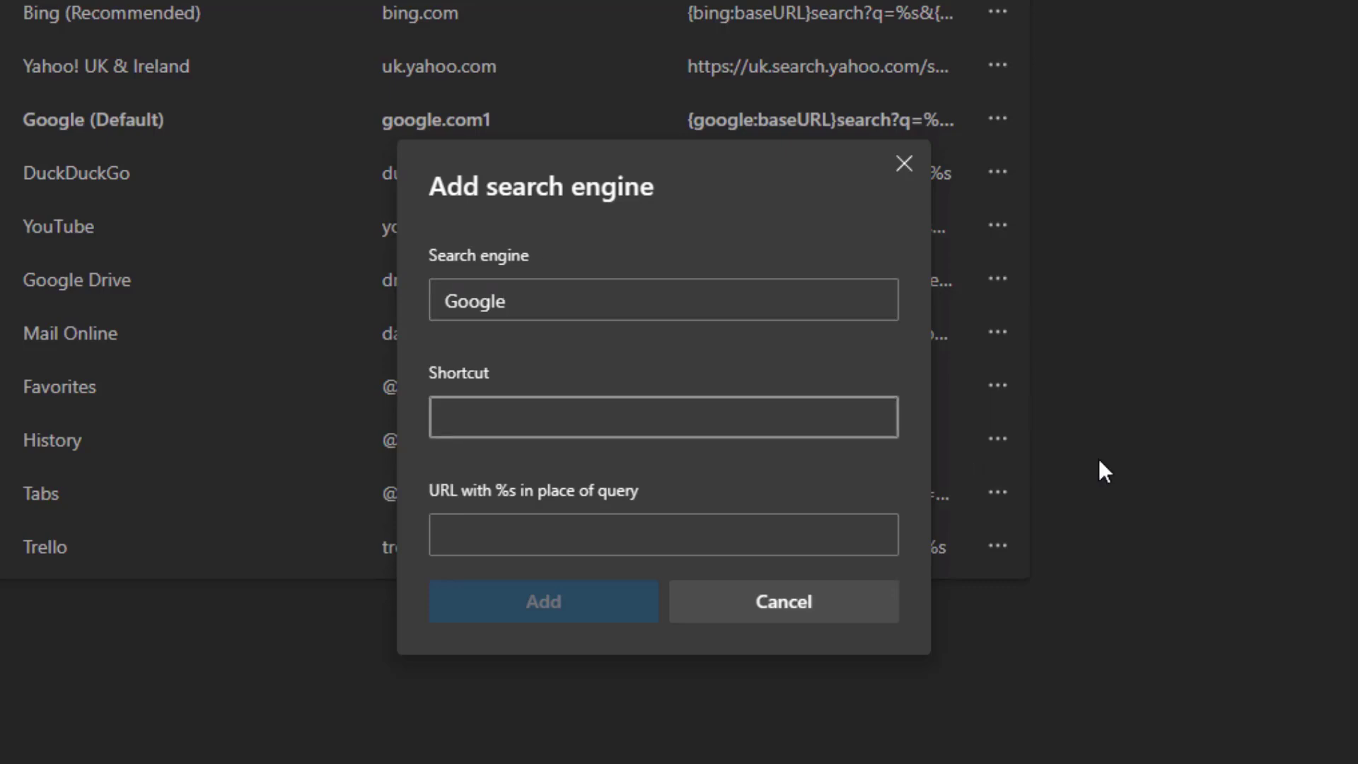
type("google.com")
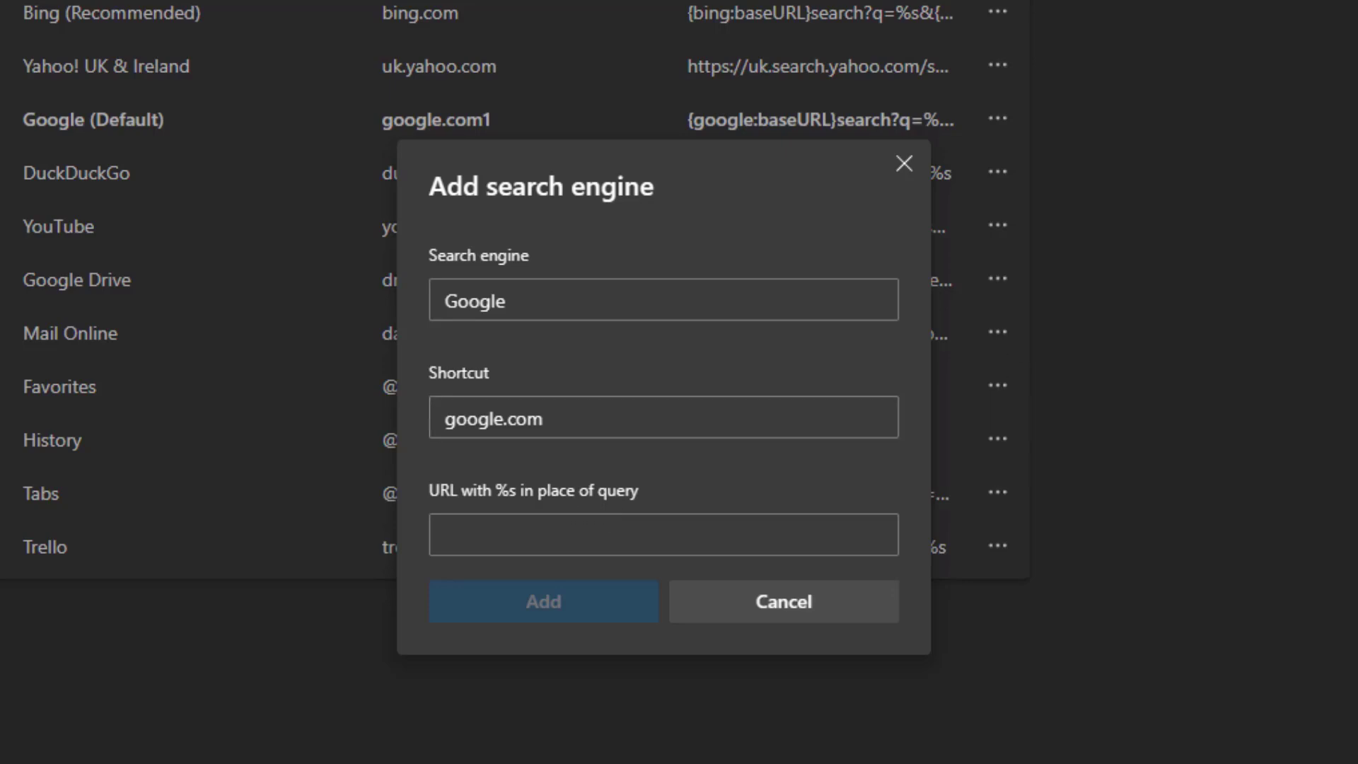
Step: Paste the Google search URL template into the URL field and check it
left_click(633, 536)
key("ctrl+v")
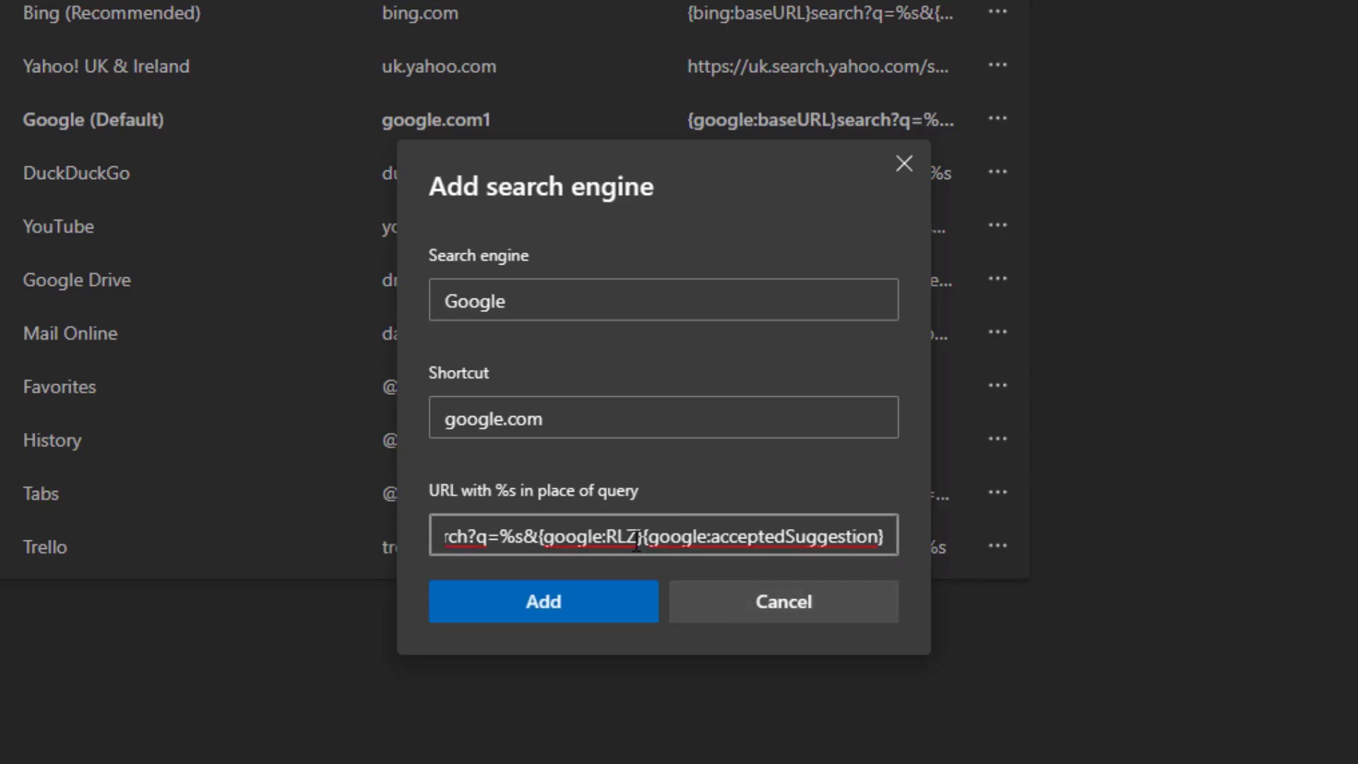
left_click_drag(467, 537, 409, 535)
left_click(633, 536)
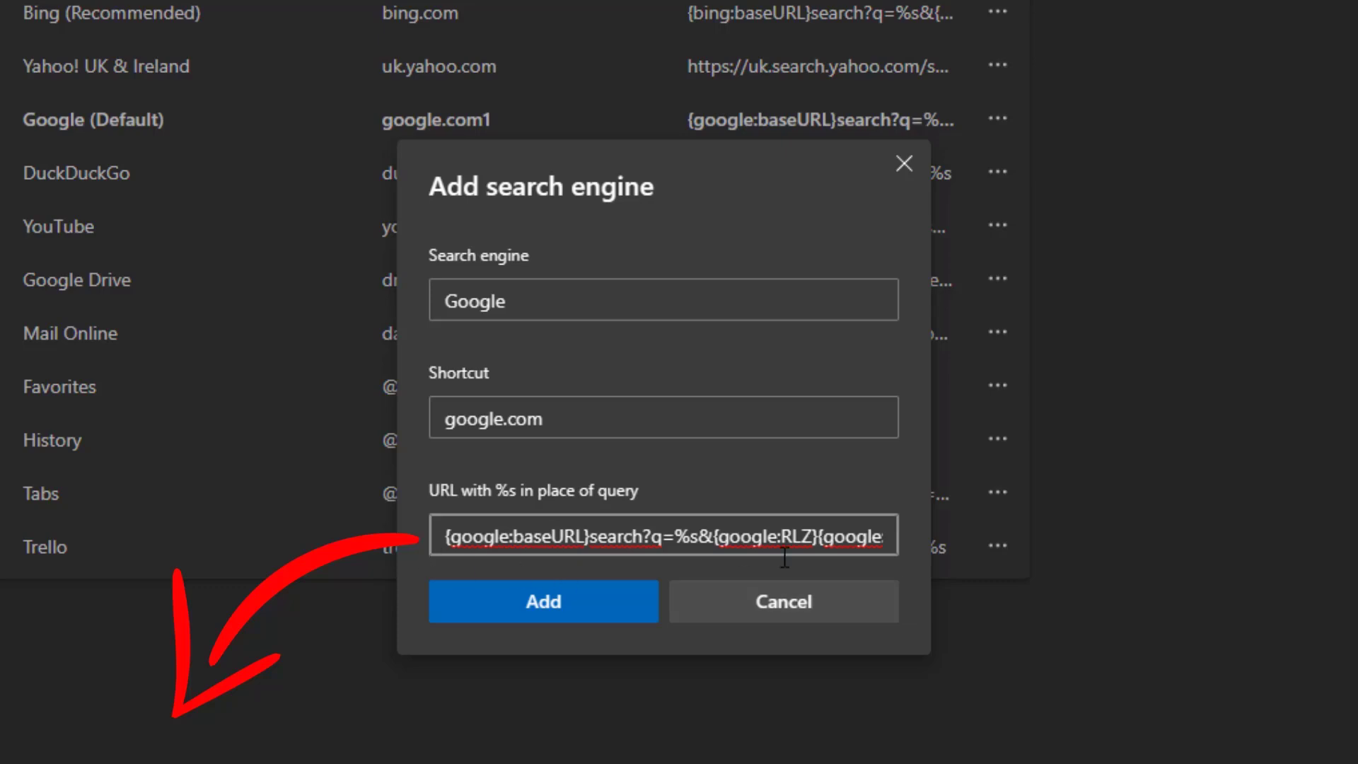
left_click_drag(730, 537, 918, 542)
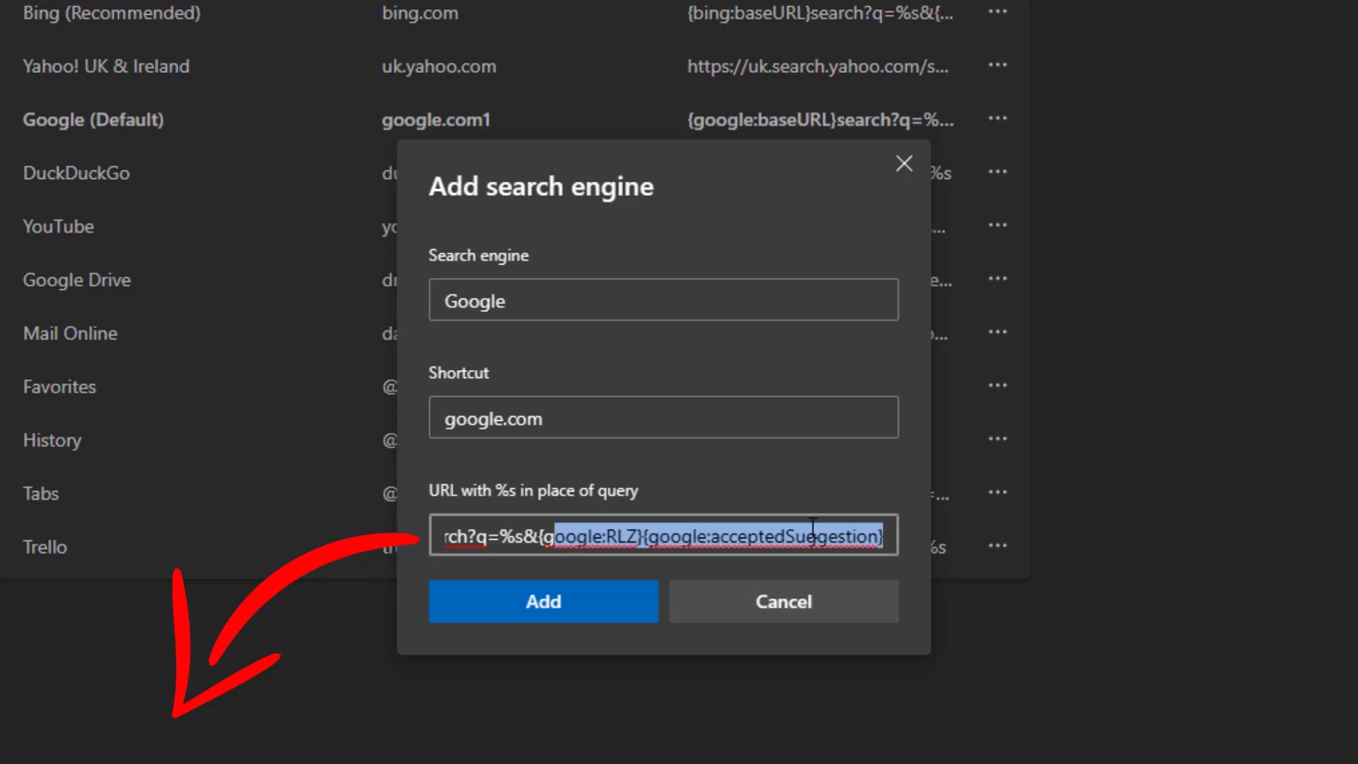
key("ctrl+a")
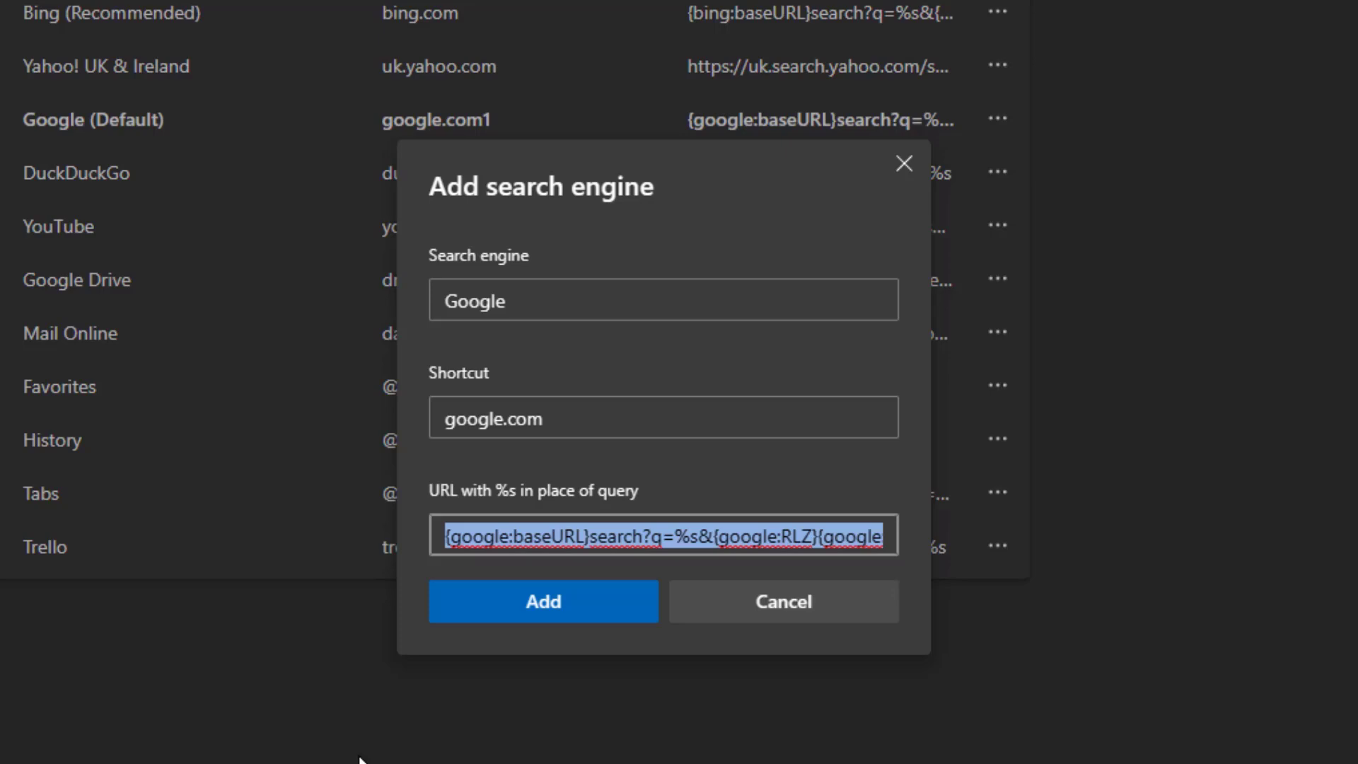
Step: Add the Google engine, make it the default, and open a new tab
left_click(615, 608)
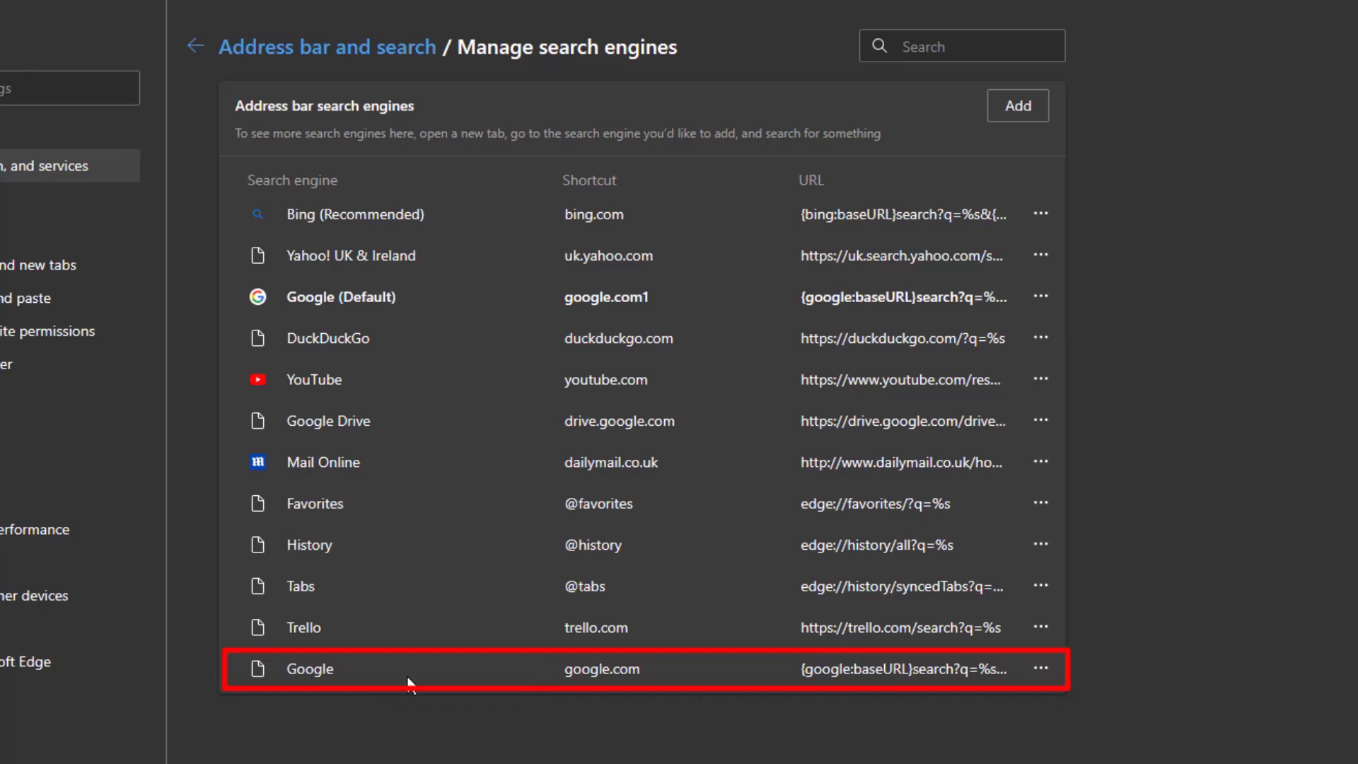
left_click(1040, 670)
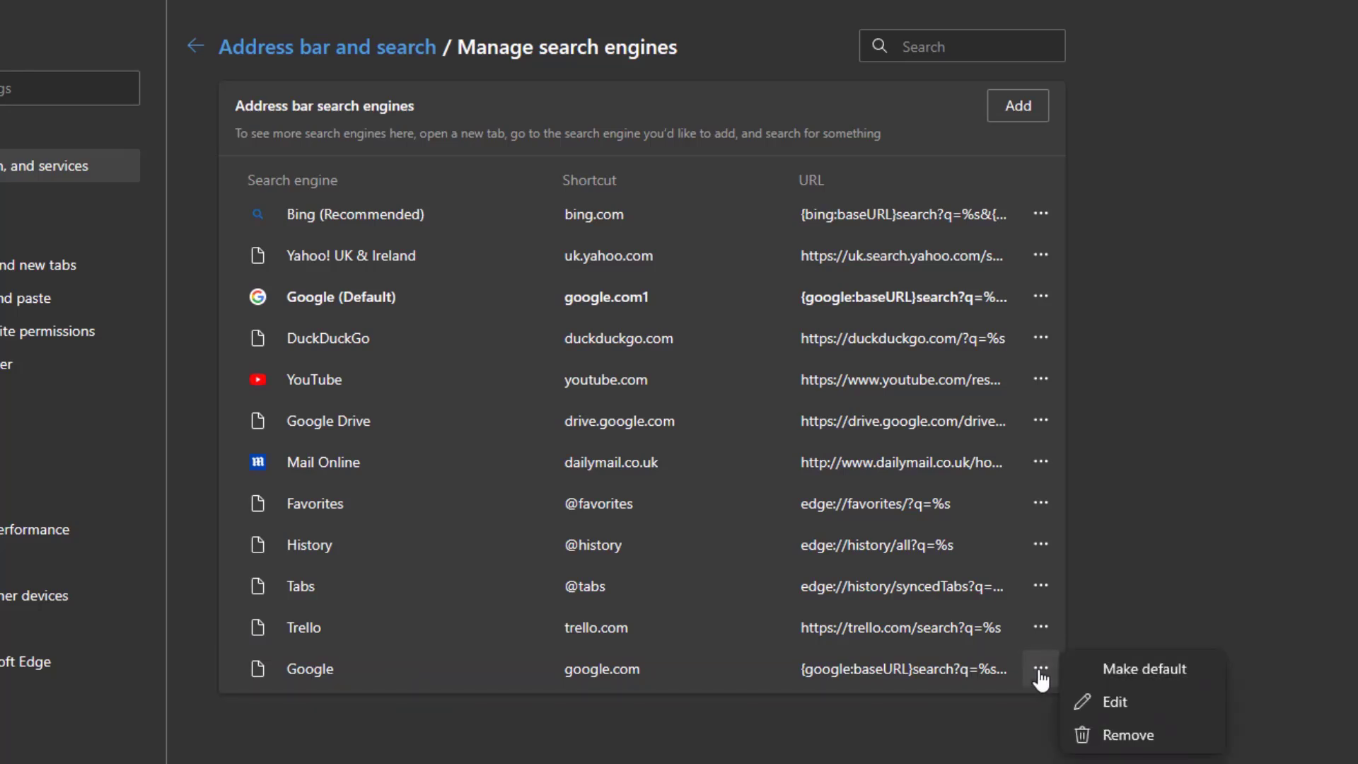
left_click(1153, 673)
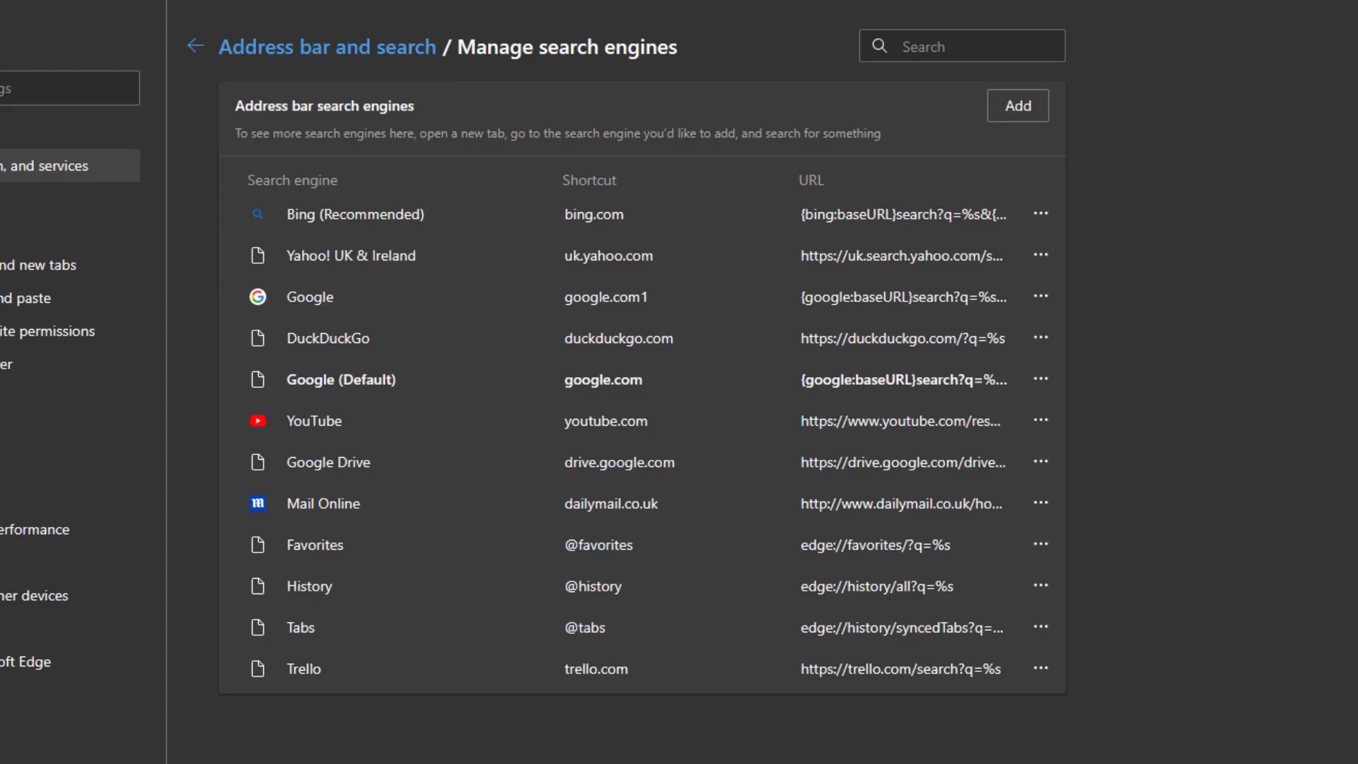
key("ctrl+t")
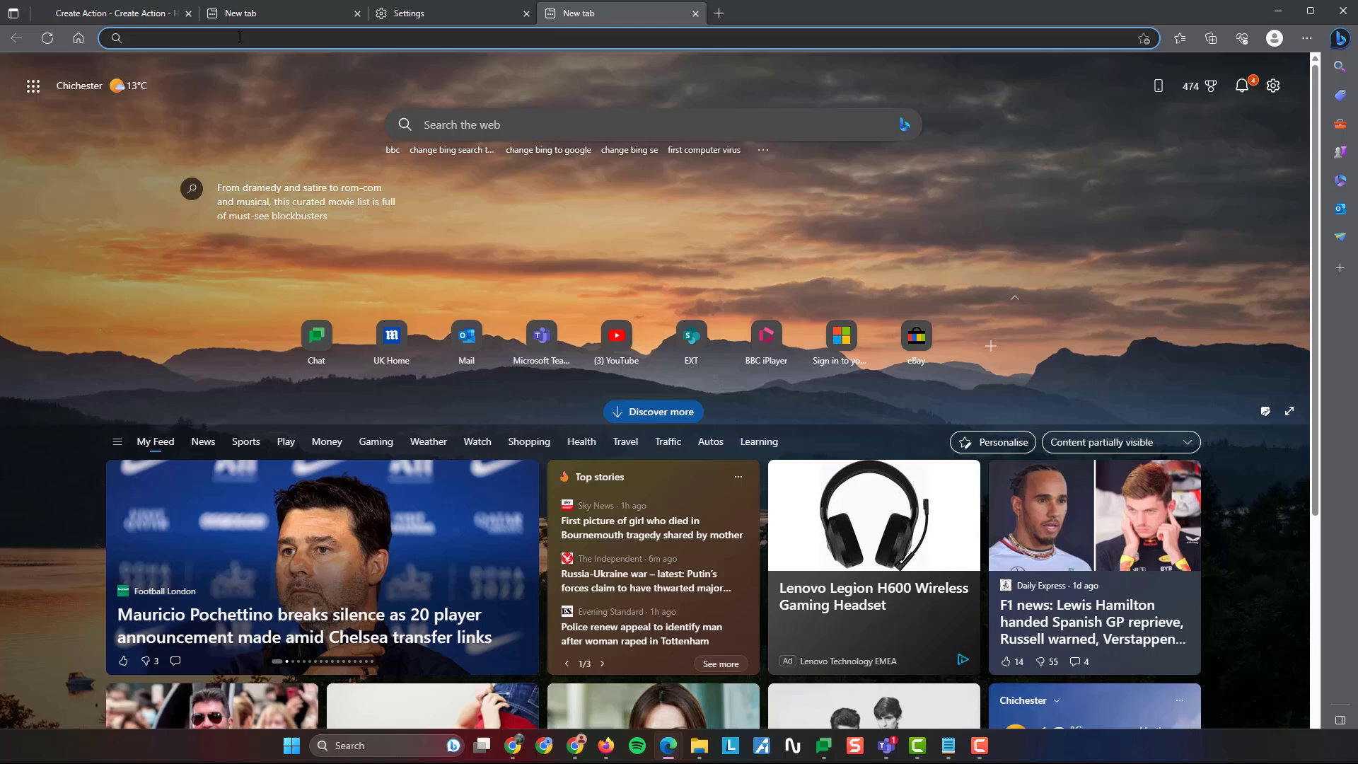
Step: Search for 'everton' from the address bar
type("everton")
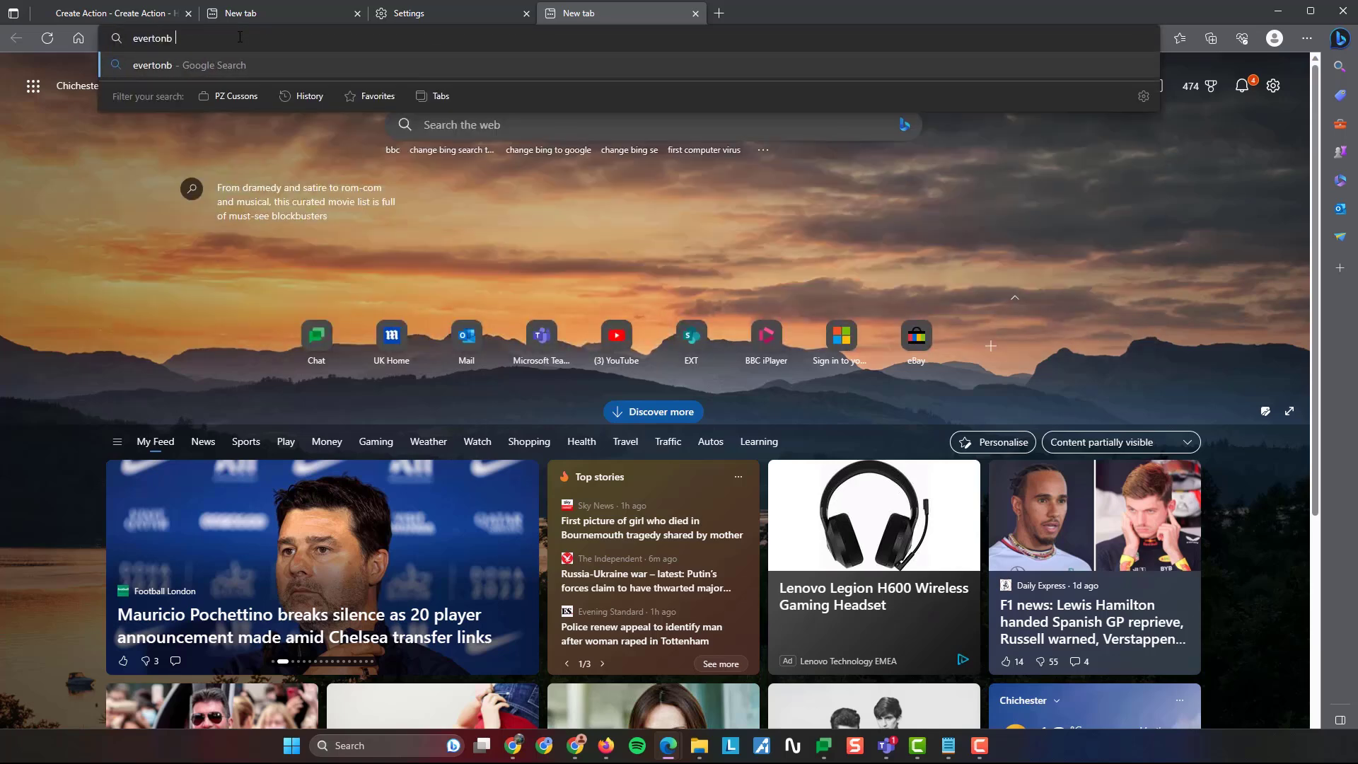
key("Return")
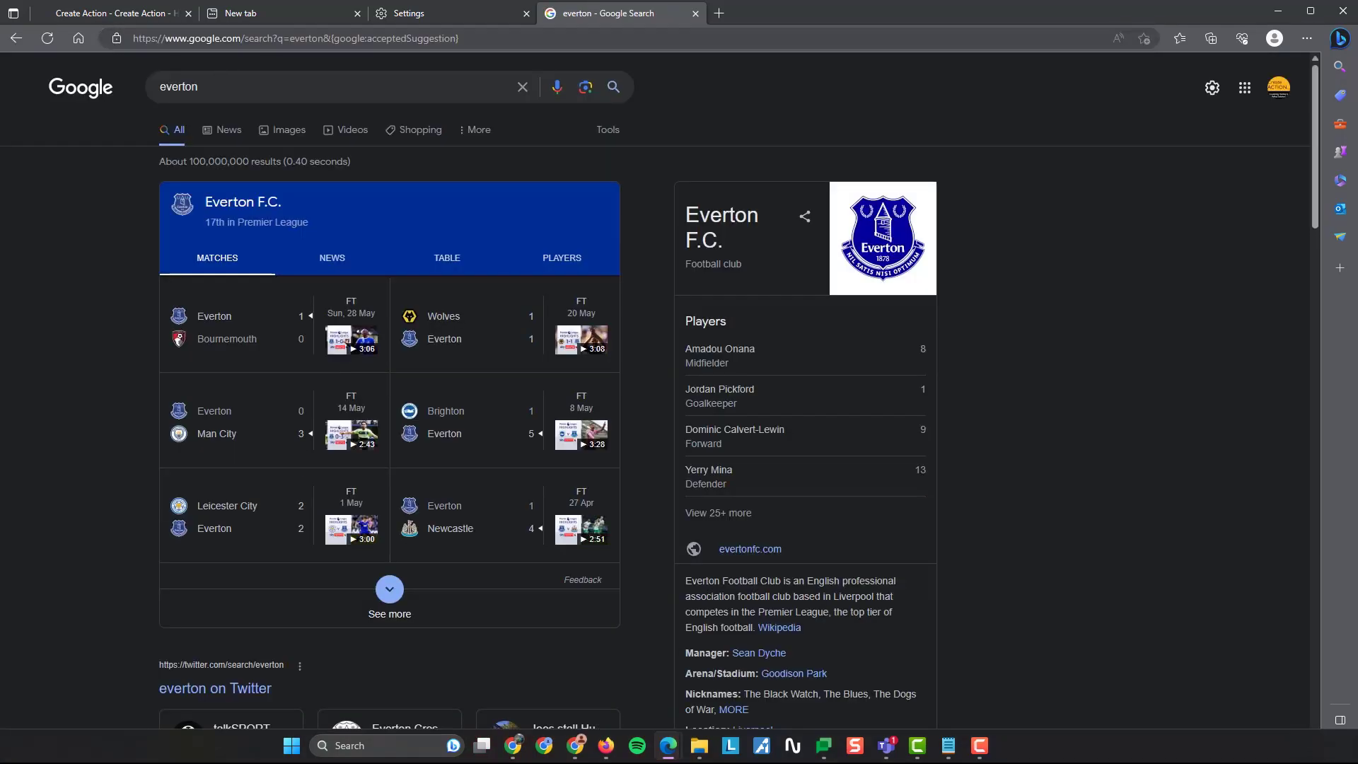